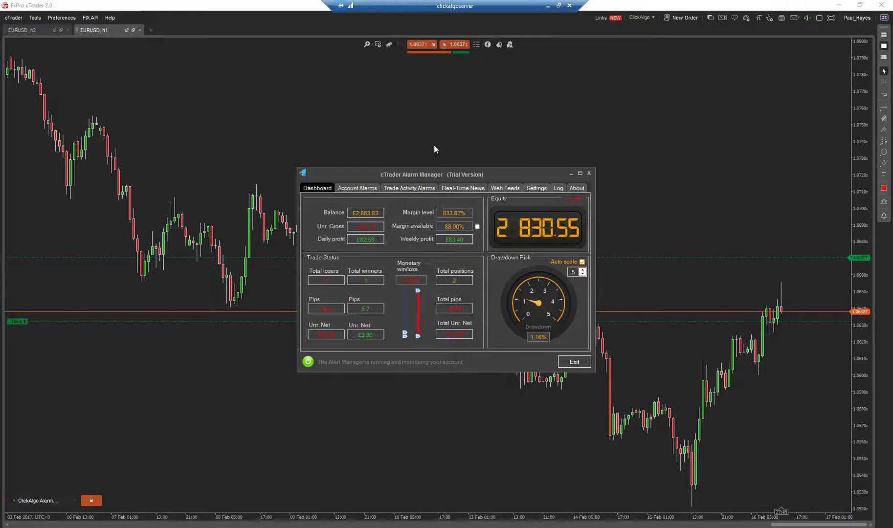
Step: Drag the Alarm Manager dashboard up toward the top of the EURUSD chart
{"action": "left_click_drag", "start_coordinate": [441, 176], "coordinate": [437, 78]}
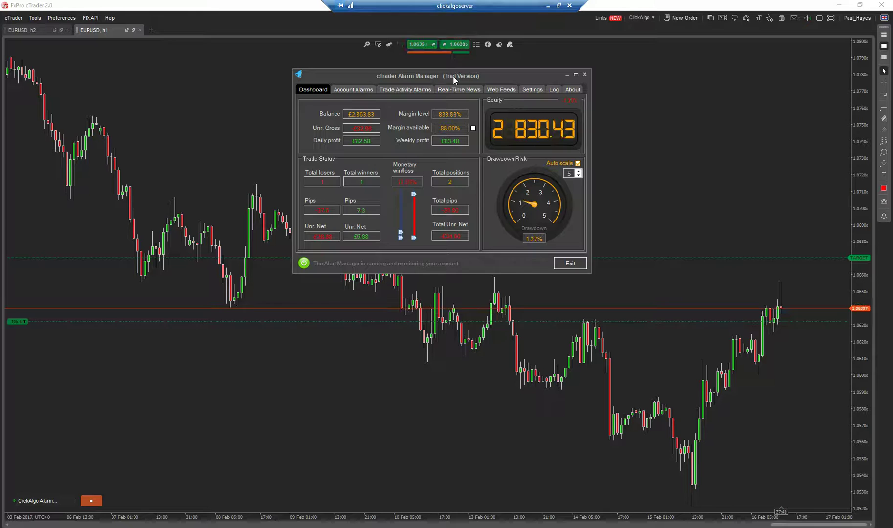
{"action": "left_click_drag", "start_coordinate": [452, 76], "coordinate": [451, 84]}
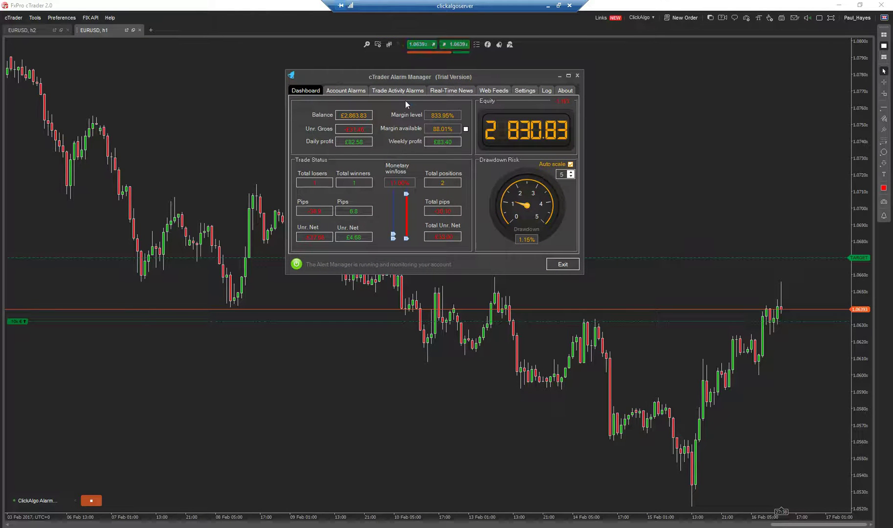
{"action": "left_click", "coordinate": [352, 91]}
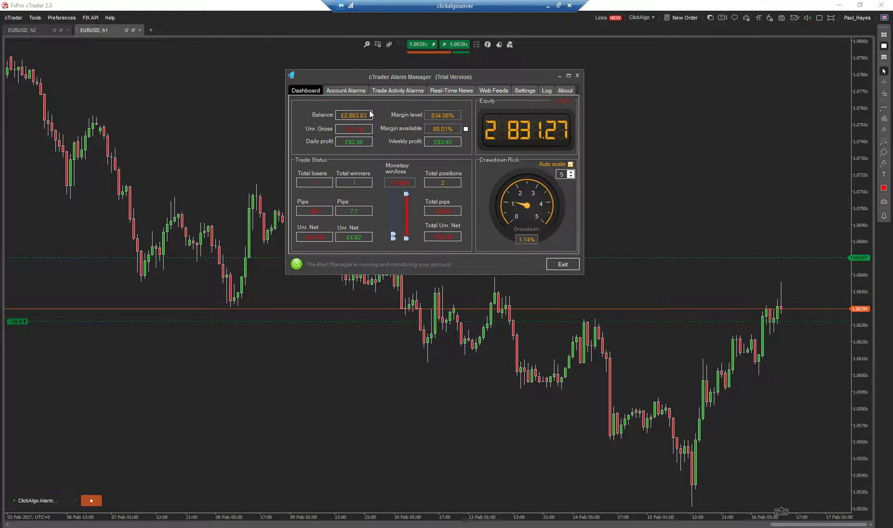
Step: Go from Account Alarms to the About page and shift the window right
{"action": "left_click", "coordinate": [149, 117]}
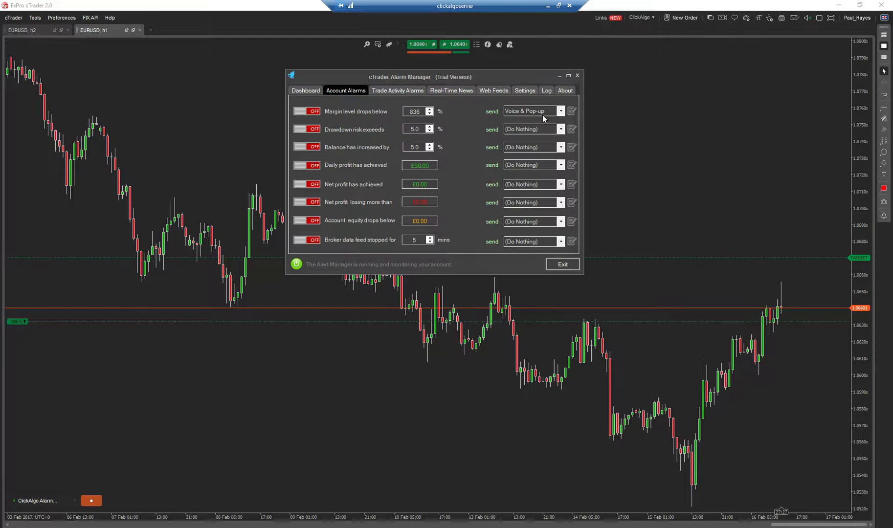
{"action": "left_click", "coordinate": [565, 90]}
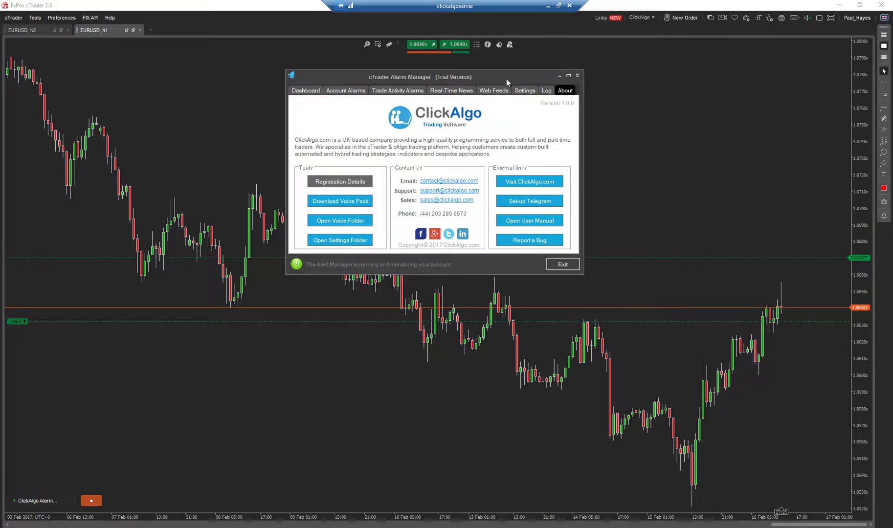
{"action": "mouse_move", "coordinate": [504, 76]}
{"action": "left_mouse_down"}
{"action": "mouse_move", "coordinate": [513, 92]}
{"action": "mouse_move", "coordinate": [677, 97]}
{"action": "left_mouse_up"}
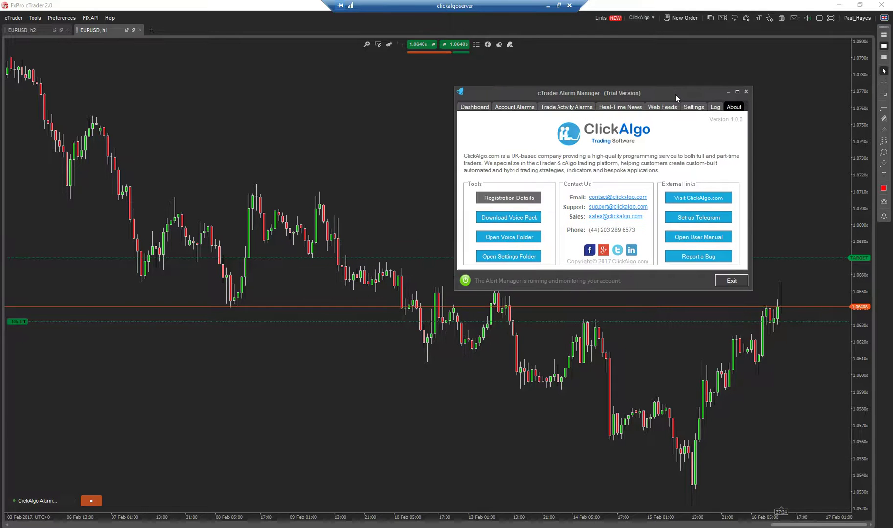
Step: Open the Voice Pack page, play the Market Order Filled sample, and download Voice Pack Setup.zip
{"action": "left_click", "coordinate": [504, 216]}
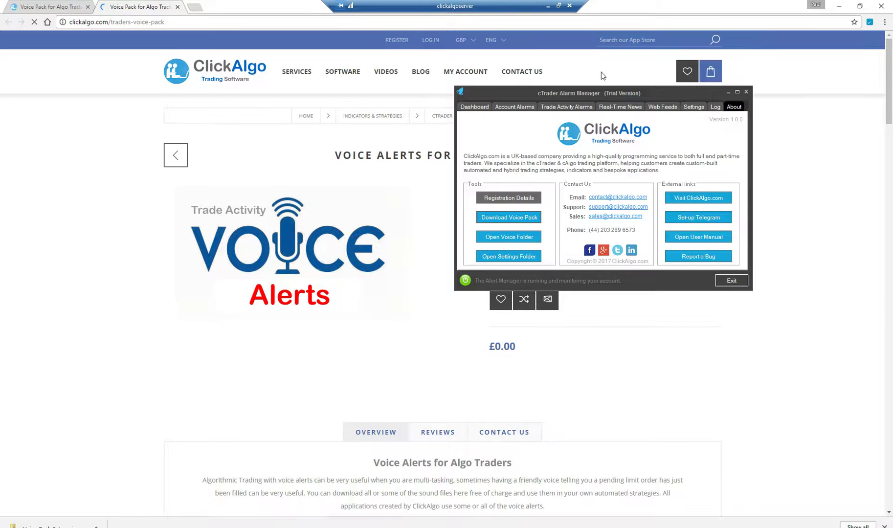
{"action": "left_click_drag", "start_coordinate": [679, 99], "coordinate": [802, 78]}
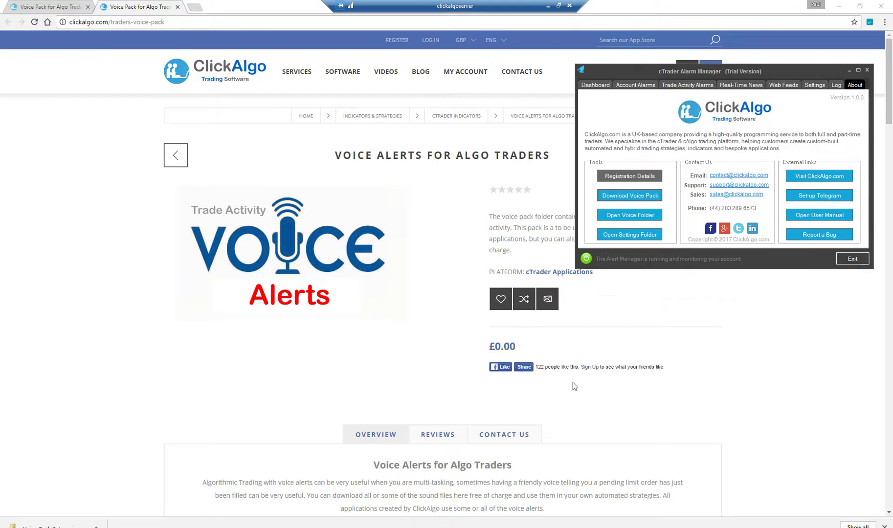
{"action": "scroll", "coordinate": [726, 438], "scroll_direction": "down", "scroll_amount": 1}
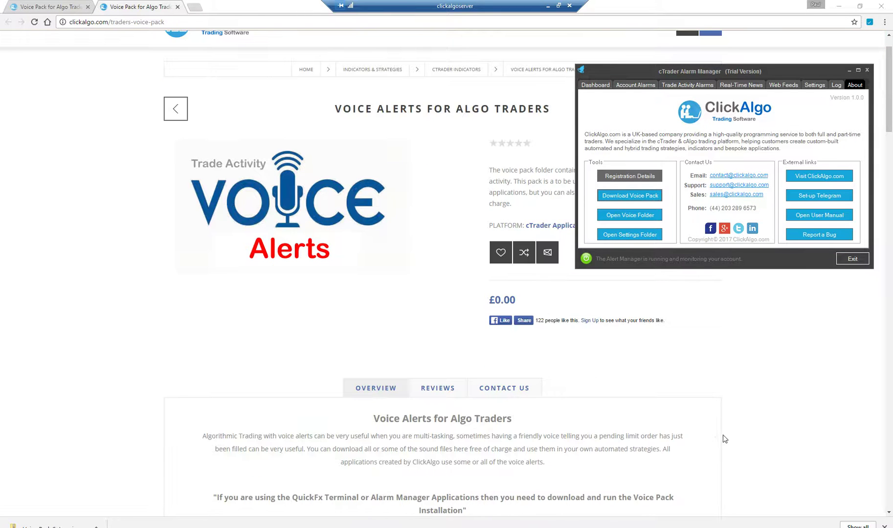
{"action": "scroll", "coordinate": [722, 425], "scroll_direction": "down", "scroll_amount": 2}
{"action": "scroll", "coordinate": [722, 423], "scroll_direction": "down", "scroll_amount": 1}
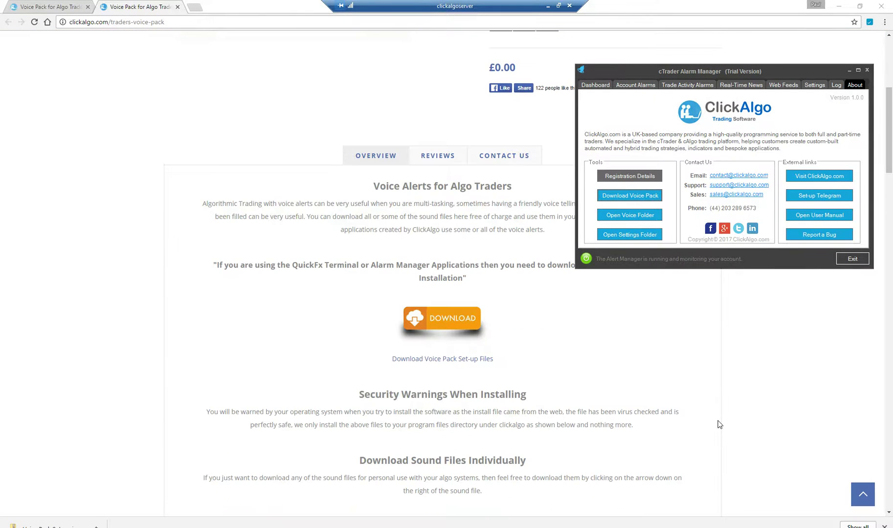
{"action": "scroll", "coordinate": [719, 421], "scroll_direction": "down", "scroll_amount": 2}
{"action": "scroll", "coordinate": [718, 425], "scroll_direction": "down", "scroll_amount": 1}
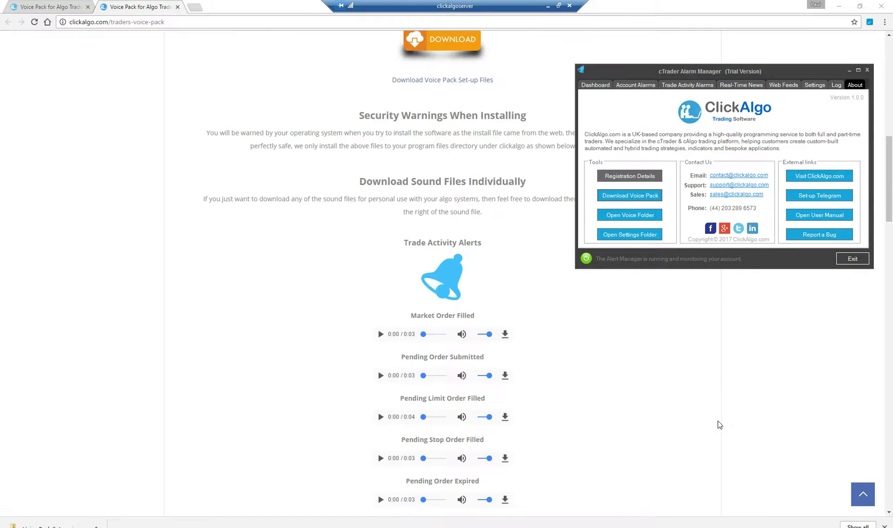
{"action": "scroll", "coordinate": [383, 406], "scroll_direction": "down", "scroll_amount": 2}
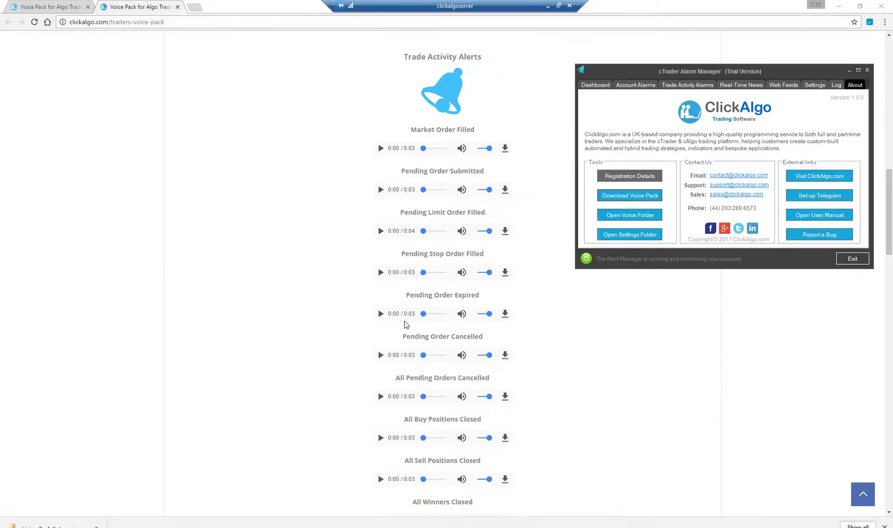
{"action": "left_click", "coordinate": [381, 149]}
{"action": "scroll", "coordinate": [360, 150], "scroll_direction": "up", "scroll_amount": 1}
{"action": "scroll", "coordinate": [360, 149], "scroll_direction": "up", "scroll_amount": 2}
{"action": "scroll", "coordinate": [348, 164], "scroll_direction": "up", "scroll_amount": 1}
{"action": "scroll", "coordinate": [349, 165], "scroll_direction": "up", "scroll_amount": 2}
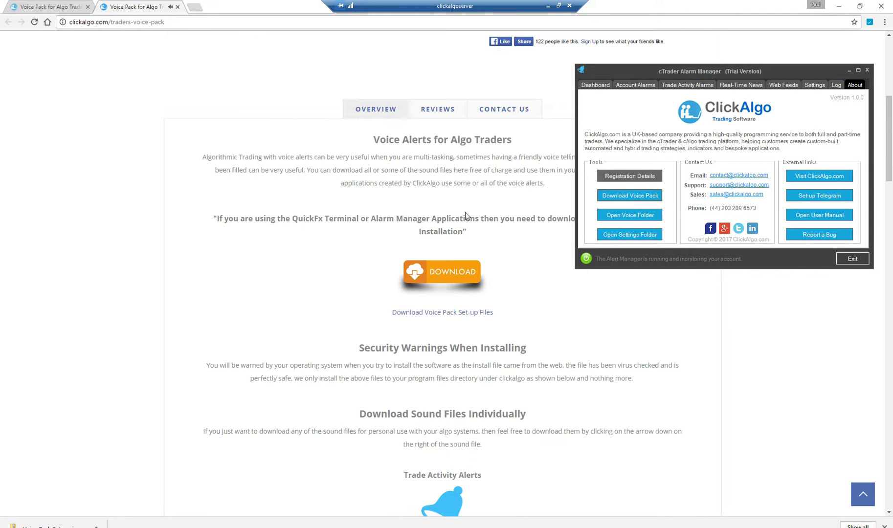
{"action": "left_click", "coordinate": [441, 272]}
Step: Show Voice Pack Setup.zip in its folder and unpack it with Extract All
{"action": "left_click", "coordinate": [201, 525]}
{"action": "left_click", "coordinate": [228, 497]}
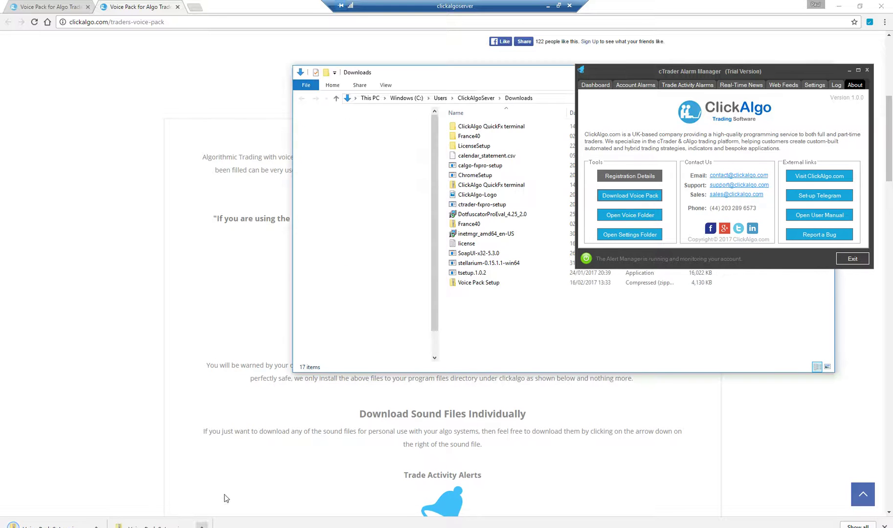
{"action": "double_click", "coordinate": [492, 283]}
{"action": "right_click", "coordinate": [492, 285]}
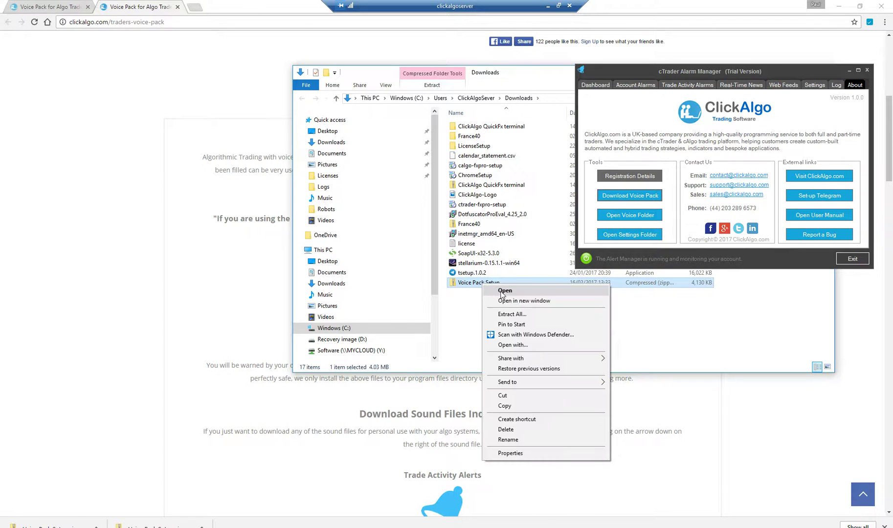
{"action": "left_click", "coordinate": [523, 320]}
{"action": "left_click", "coordinate": [532, 364]}
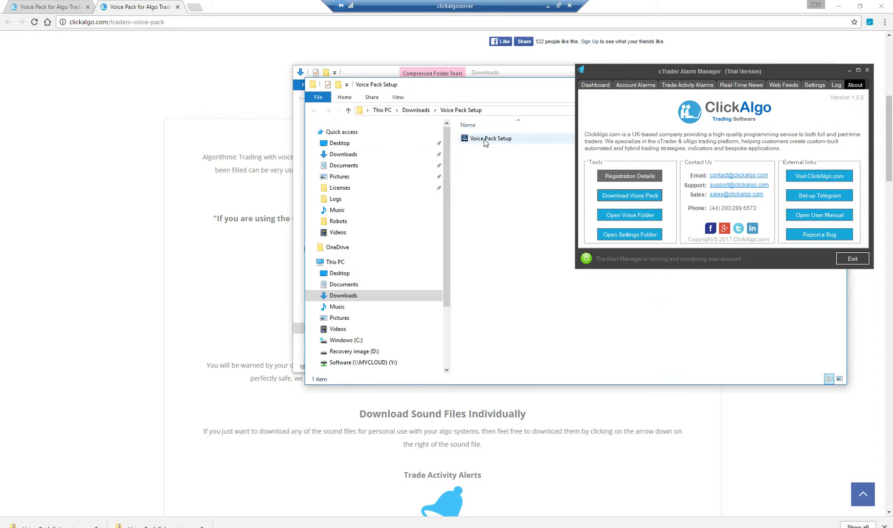
Step: Run Voice Pack Setup despite the unrecognised-app warning, start the install, and approve the UAC prompt
{"action": "left_click", "coordinate": [484, 140]}
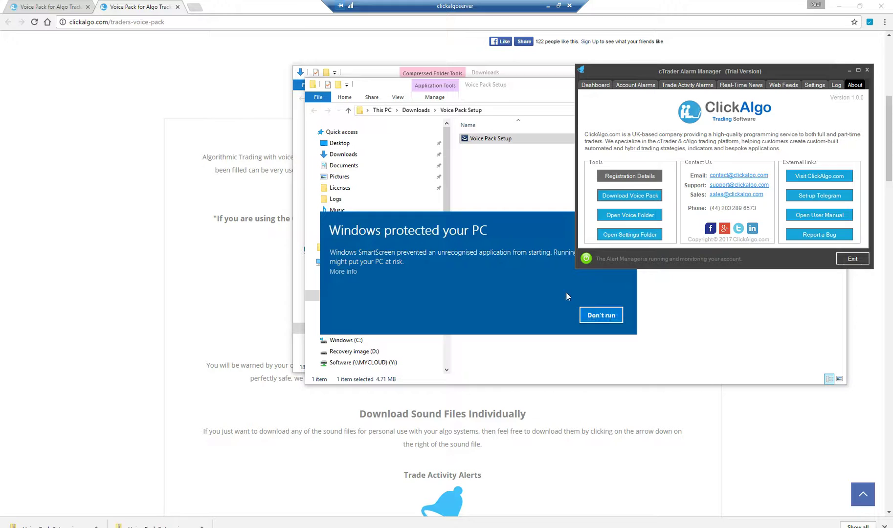
{"action": "left_click", "coordinate": [343, 272]}
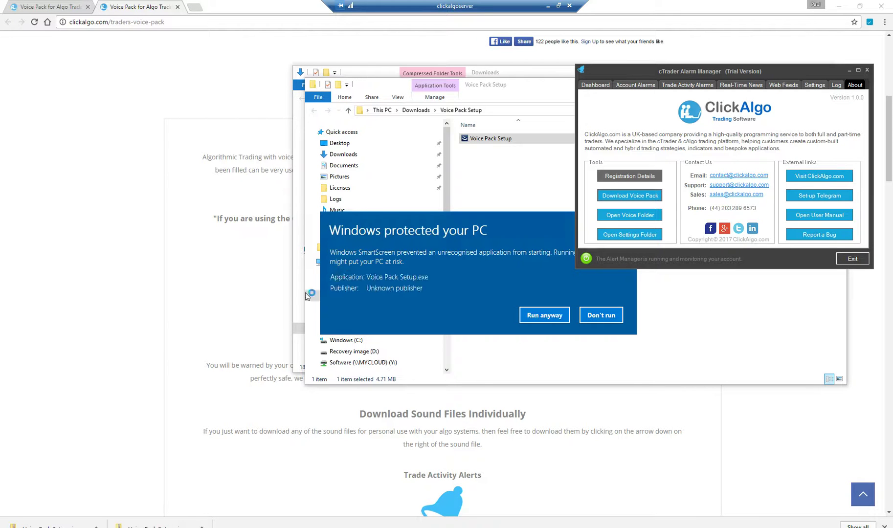
{"action": "left_click", "coordinate": [543, 319]}
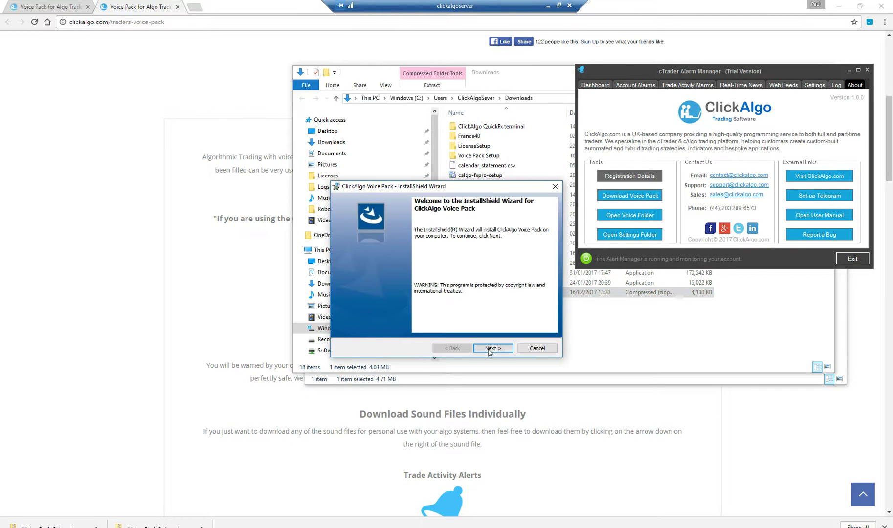
{"action": "left_click", "coordinate": [490, 352]}
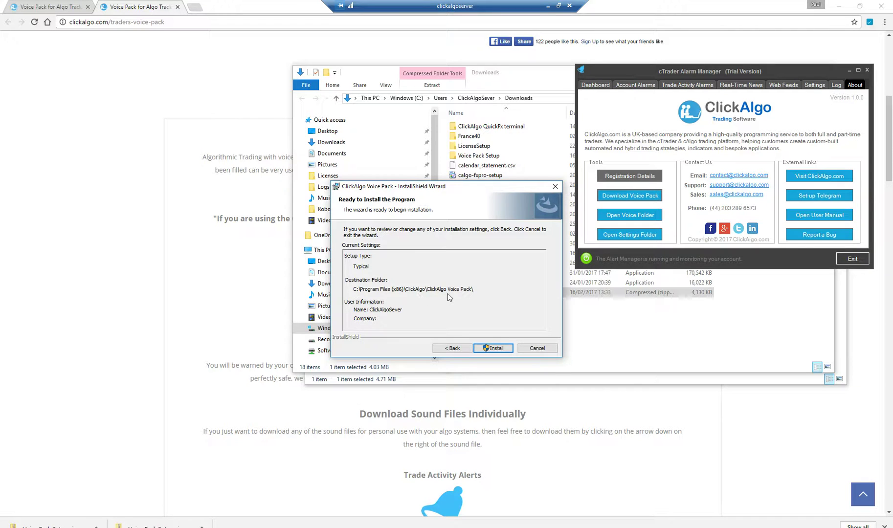
{"action": "left_click", "coordinate": [492, 348]}
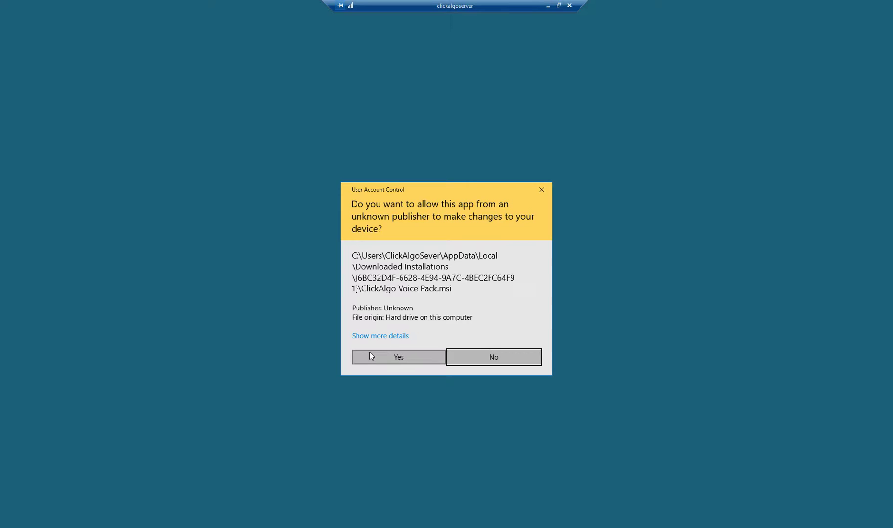
{"action": "left_click", "coordinate": [369, 356]}
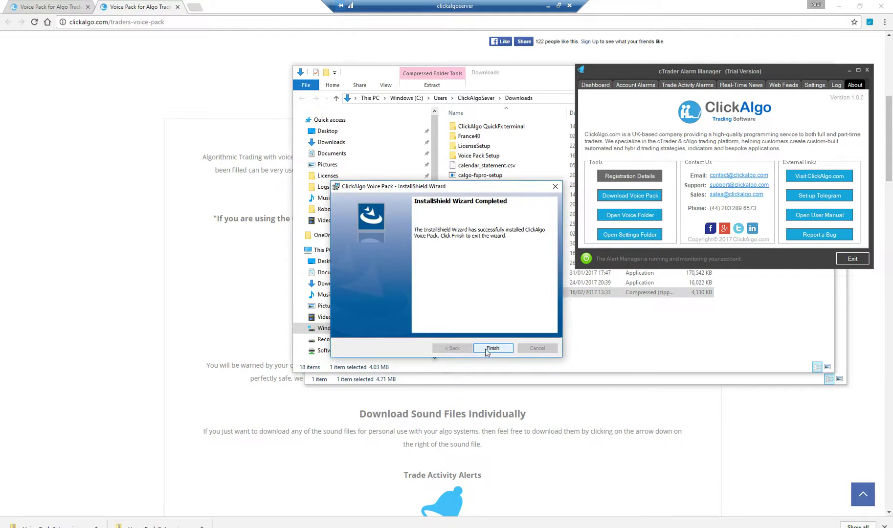
Step: Finish the installer and show the ClickAlgo Voice Pack folder full-screen
{"action": "left_click", "coordinate": [492, 348]}
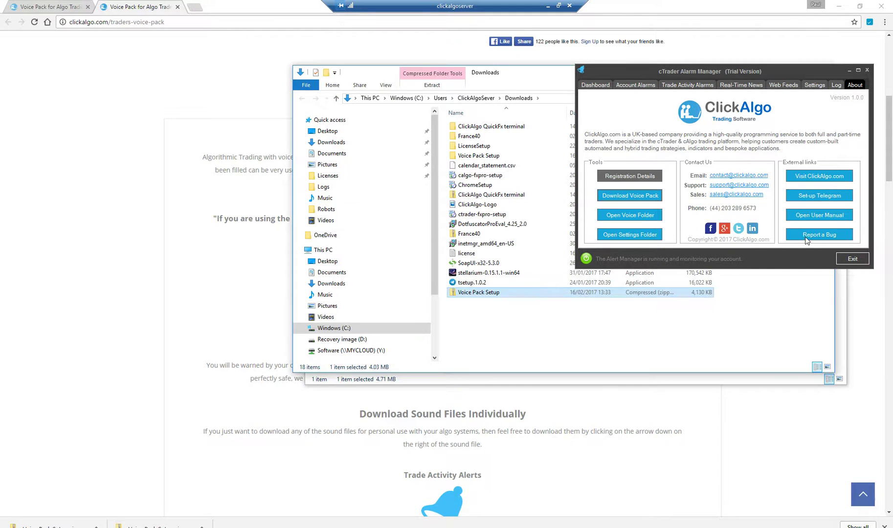
{"action": "left_click", "coordinate": [633, 218]}
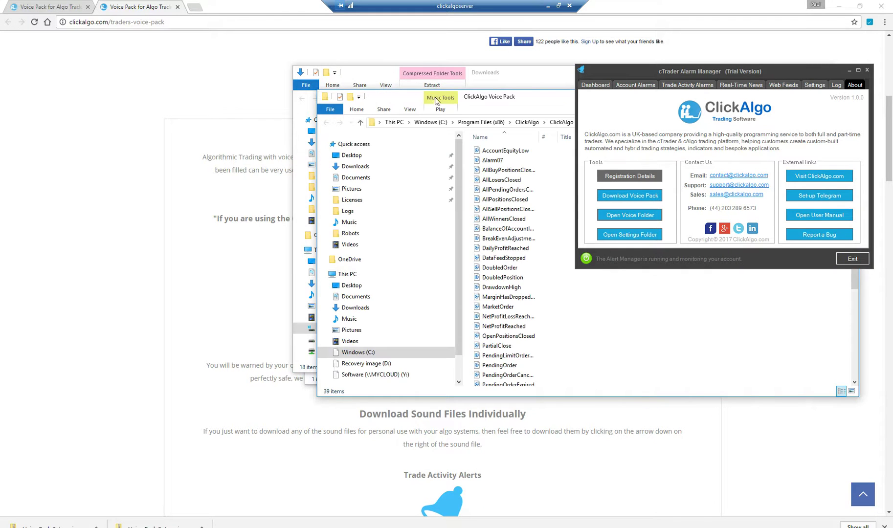
{"action": "left_click_drag", "start_coordinate": [436, 101], "coordinate": [144, 170]}
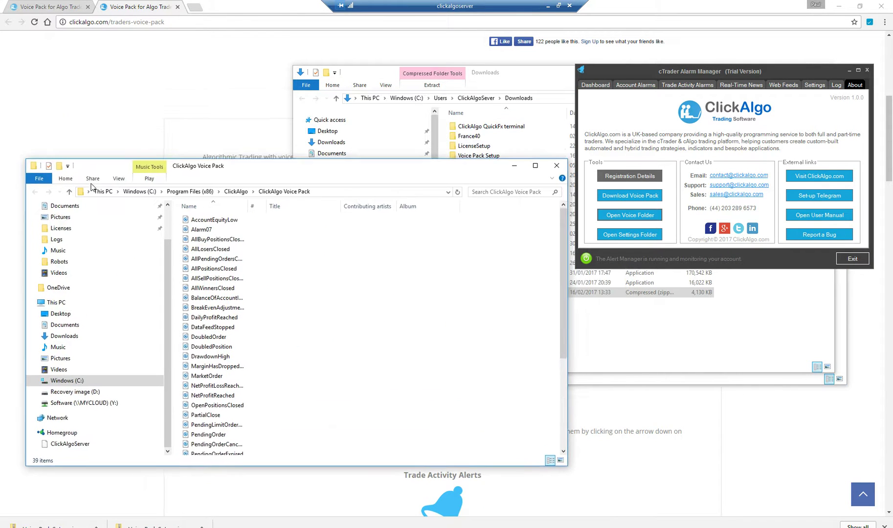
{"action": "left_click_drag", "start_coordinate": [92, 187], "coordinate": [92, 185]}
{"action": "left_click", "coordinate": [536, 184]}
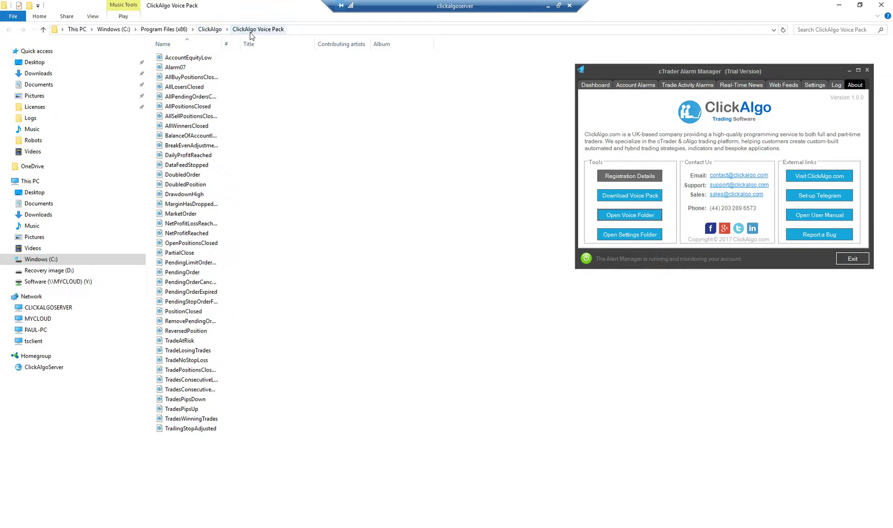
Step: Flip Alarm Manager from Account Alarms back to Dashboard and close the voice folder
{"action": "left_click", "coordinate": [624, 87]}
{"action": "left_click", "coordinate": [598, 84]}
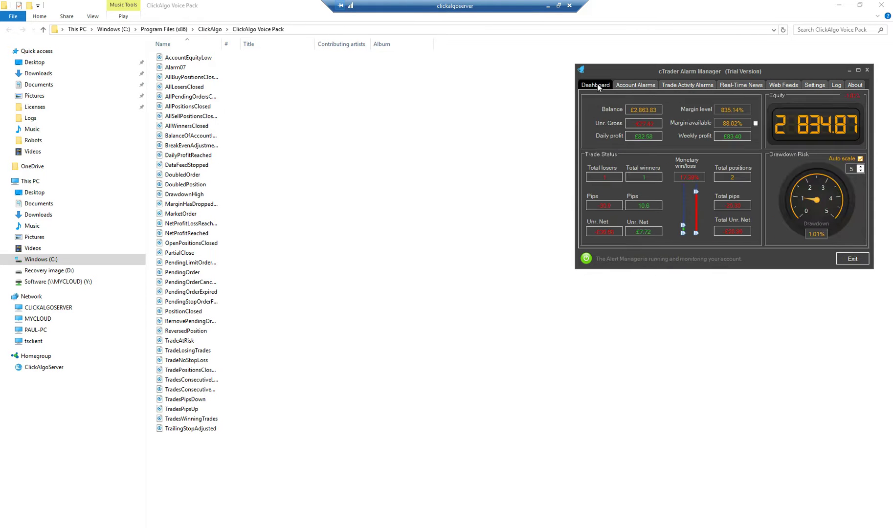
{"action": "left_click", "coordinate": [838, 5]}
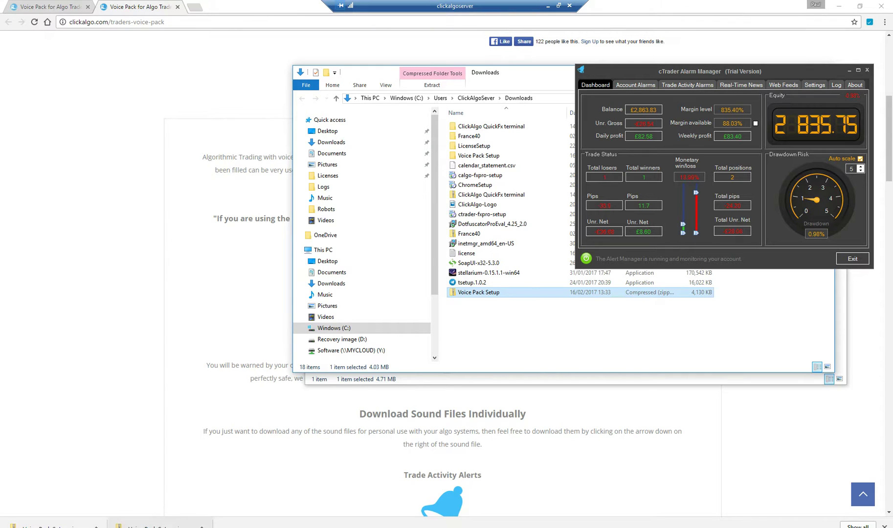
{"action": "mouse_move", "coordinate": [167, 523]}
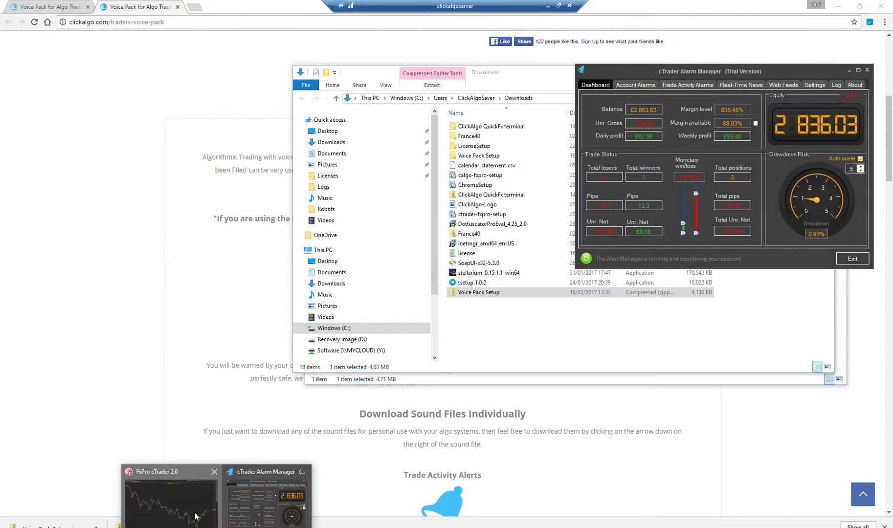
Step: Set the 'Margin level drops below' alarm to 835% and switch it on
{"action": "left_click", "coordinate": [167, 495]}
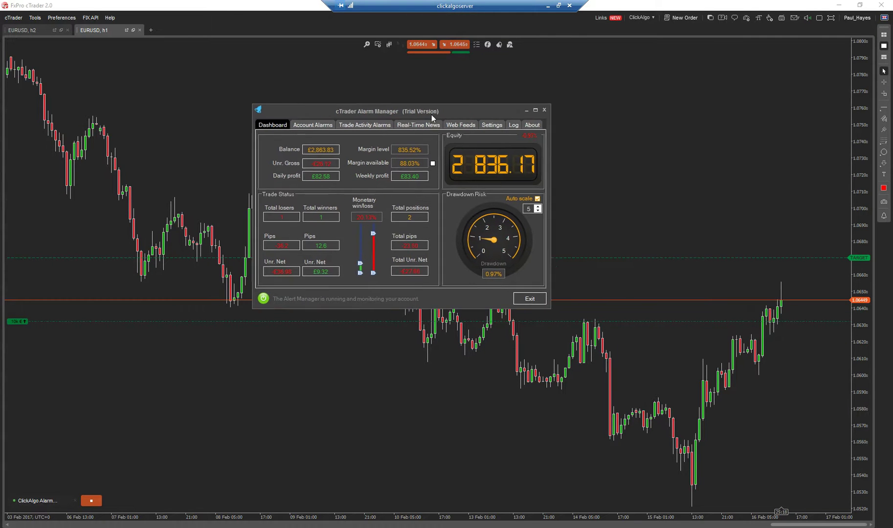
{"action": "left_click_drag", "start_coordinate": [757, 81], "coordinate": [431, 115]}
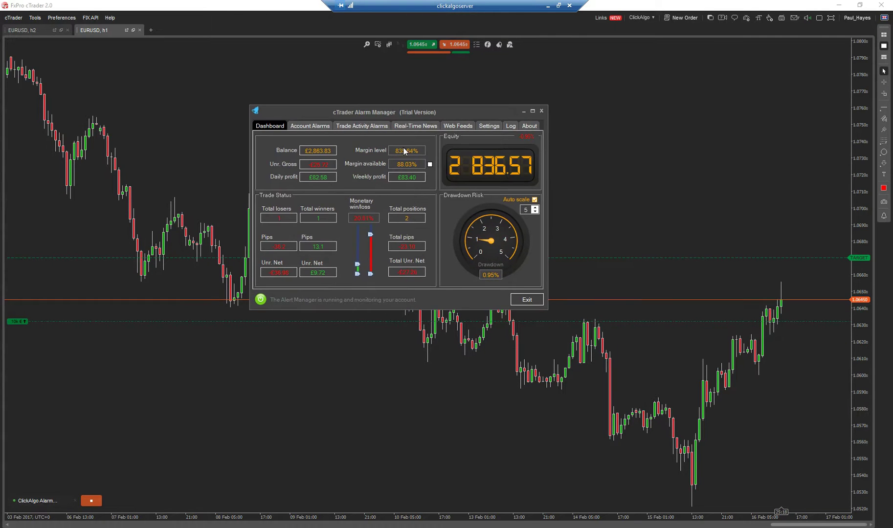
{"action": "left_click", "coordinate": [317, 125]}
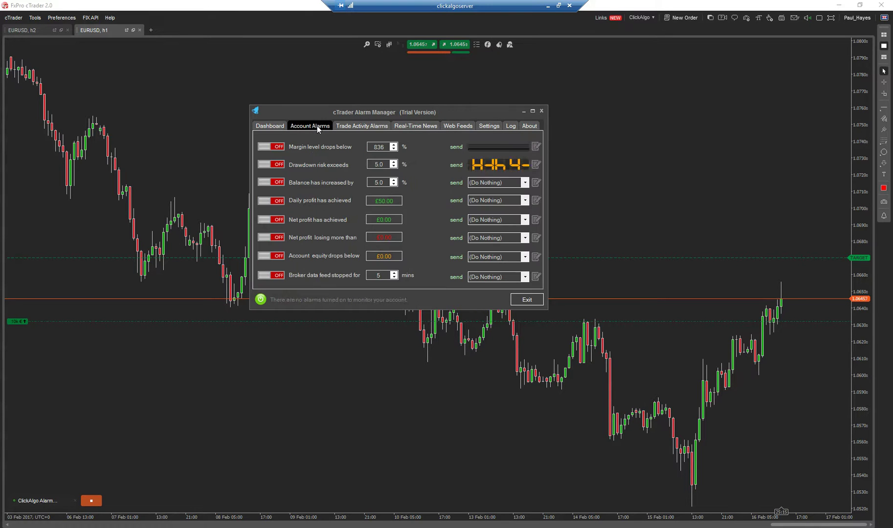
{"action": "left_click", "coordinate": [393, 149]}
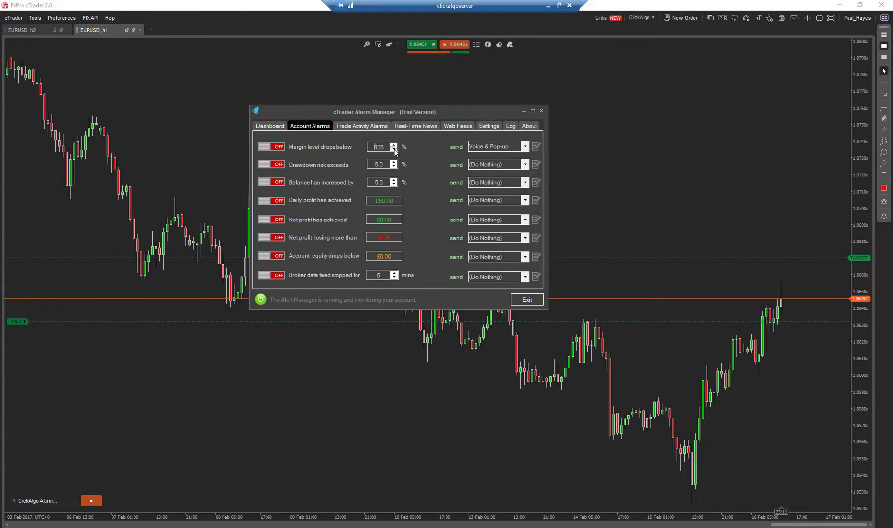
{"action": "left_click", "coordinate": [278, 146]}
{"action": "left_click", "coordinate": [274, 124]}
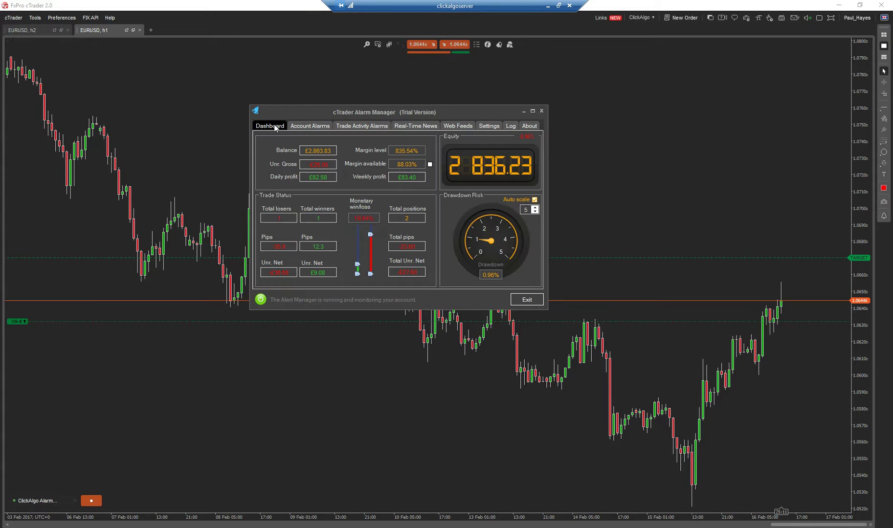
Step: Recheck the Account Alarms tab and return to the Dashboard to await the alert
{"action": "left_click", "coordinate": [314, 127]}
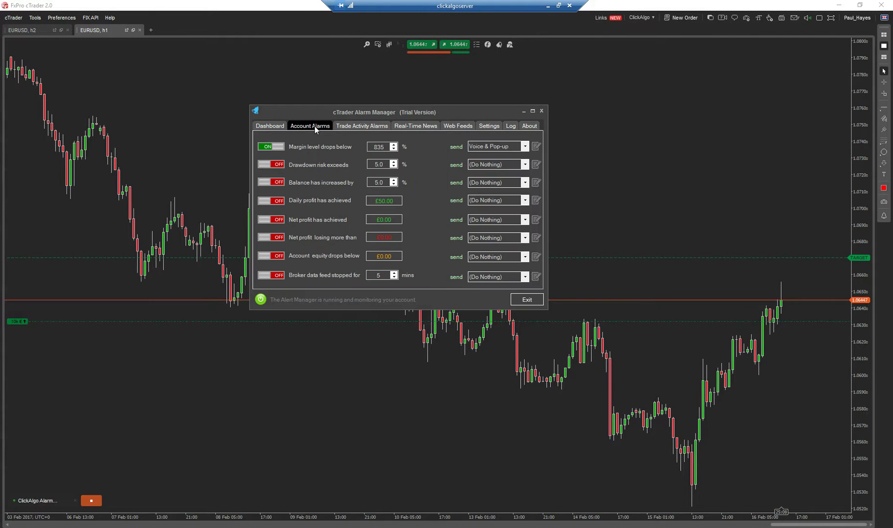
{"action": "left_click", "coordinate": [275, 126]}
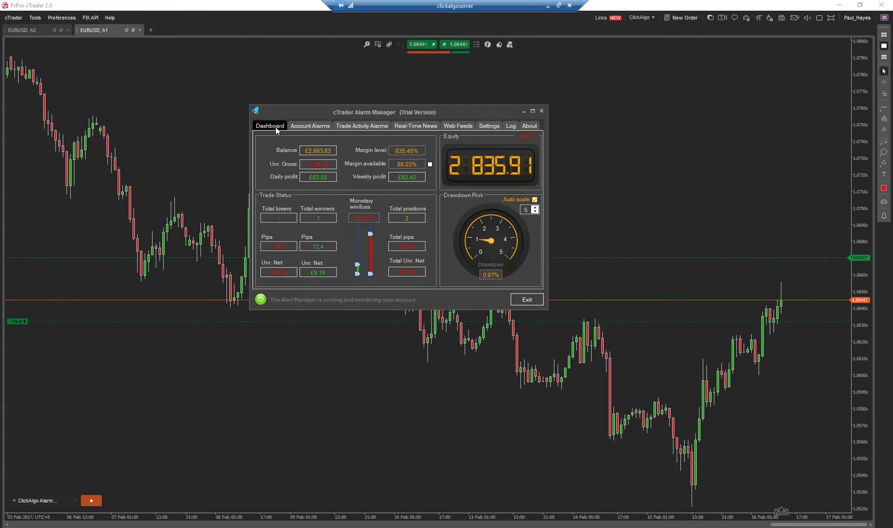
{"action": "left_click", "coordinate": [304, 126]}
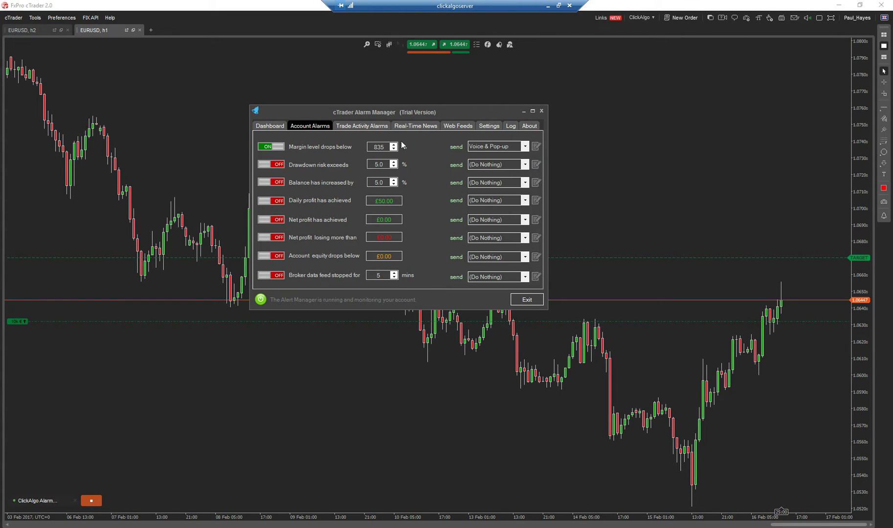
{"action": "left_click", "coordinate": [393, 144]}
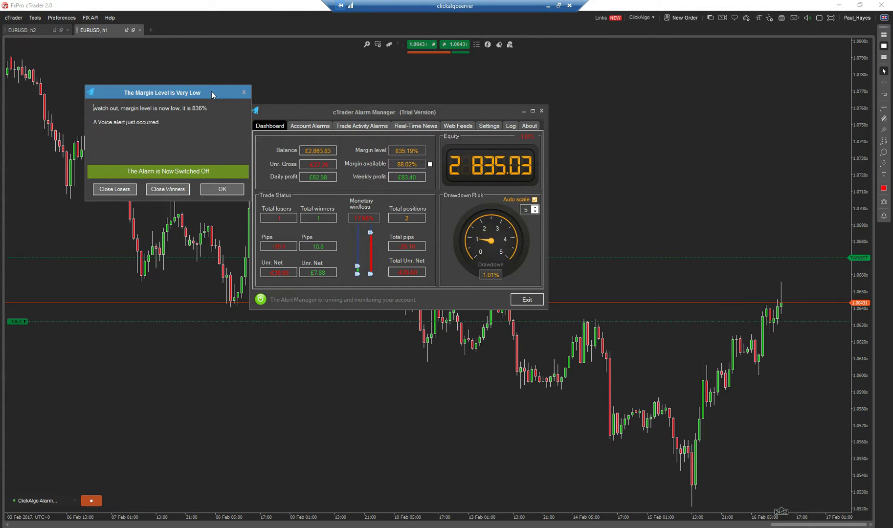
Step: Drag the 'Margin Level Is Very Low' pop-up to the screen centre and click OK
{"action": "mouse_move", "coordinate": [213, 92]}
{"action": "left_mouse_down"}
{"action": "mouse_move", "coordinate": [352, 254]}
{"action": "mouse_move", "coordinate": [356, 248]}
{"action": "left_mouse_up"}
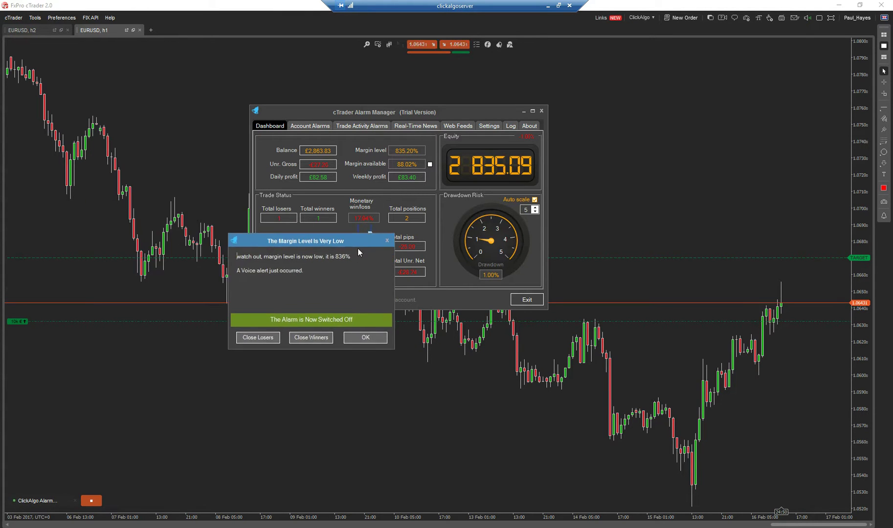
{"action": "left_click", "coordinate": [365, 340]}
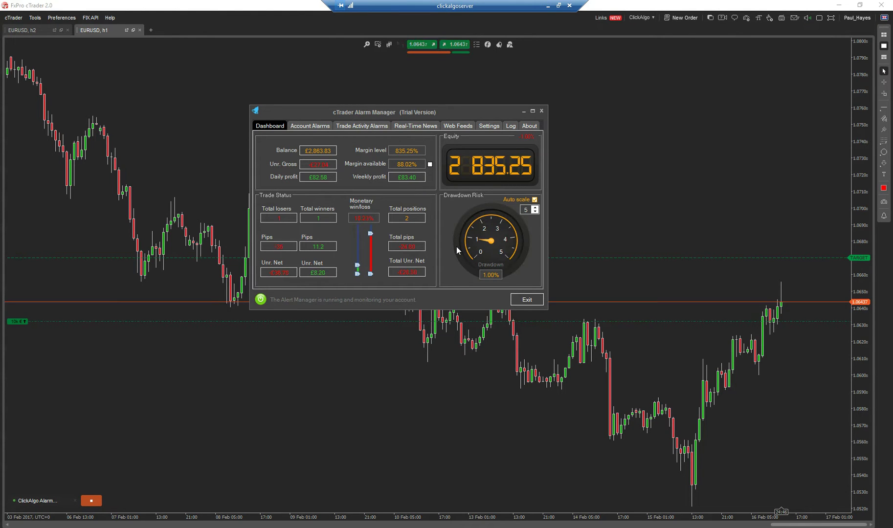
{"action": "left_click", "coordinate": [305, 127]}
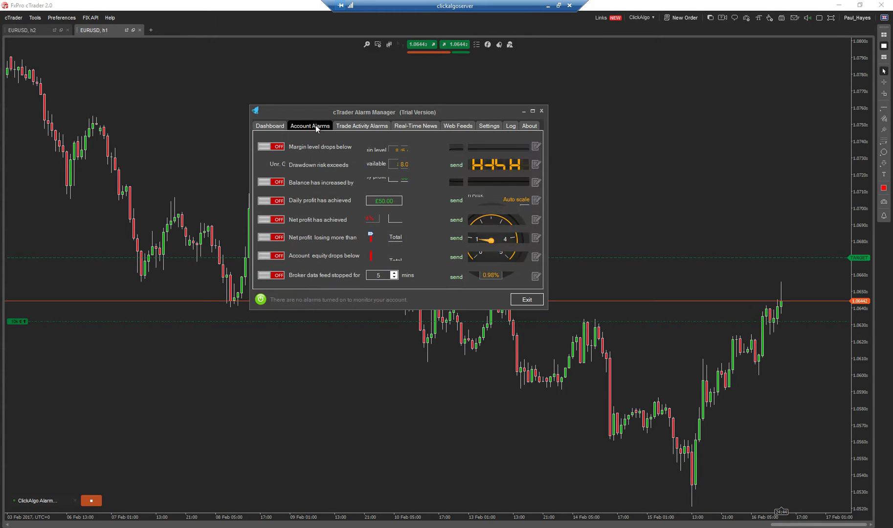
{"action": "left_click", "coordinate": [350, 125]}
{"action": "left_click", "coordinate": [414, 126]}
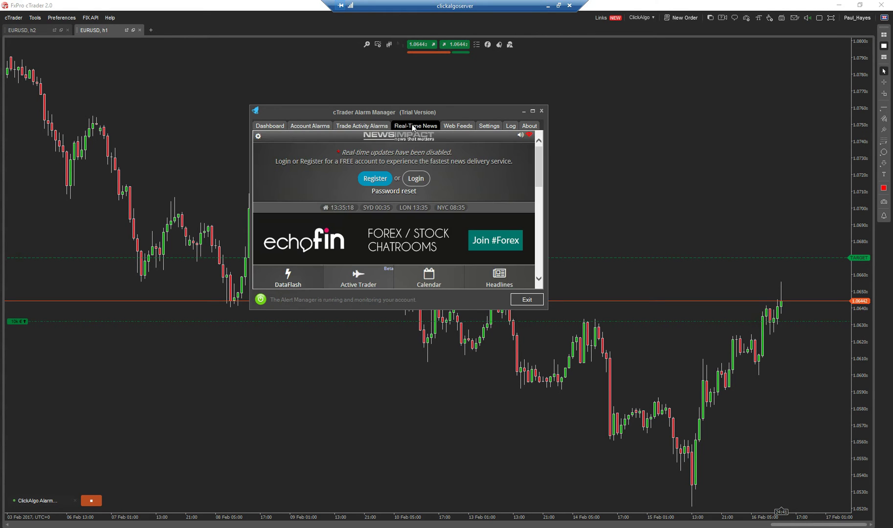
{"action": "left_click", "coordinate": [470, 126]}
{"action": "left_click", "coordinate": [486, 127]}
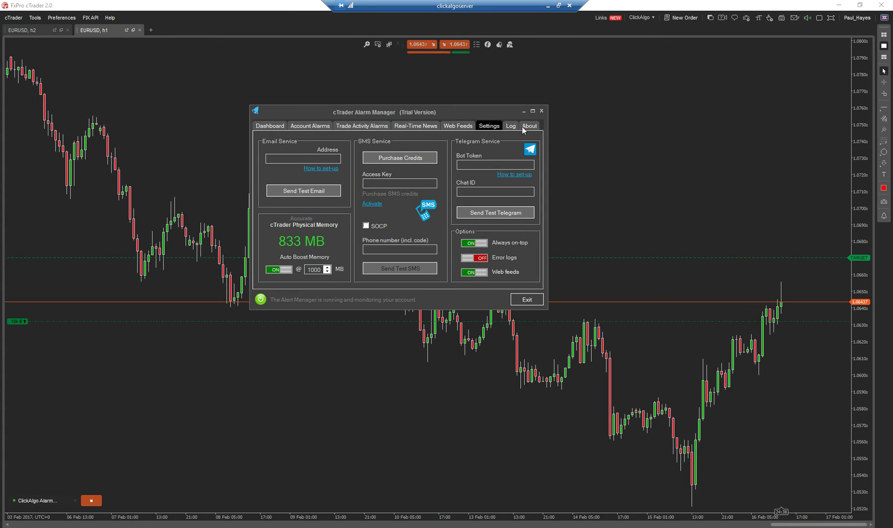
{"action": "left_click", "coordinate": [267, 126]}
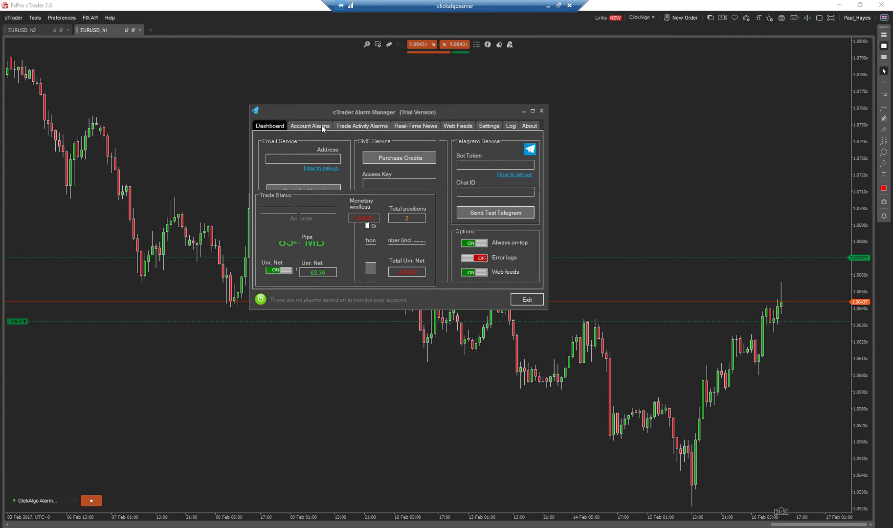